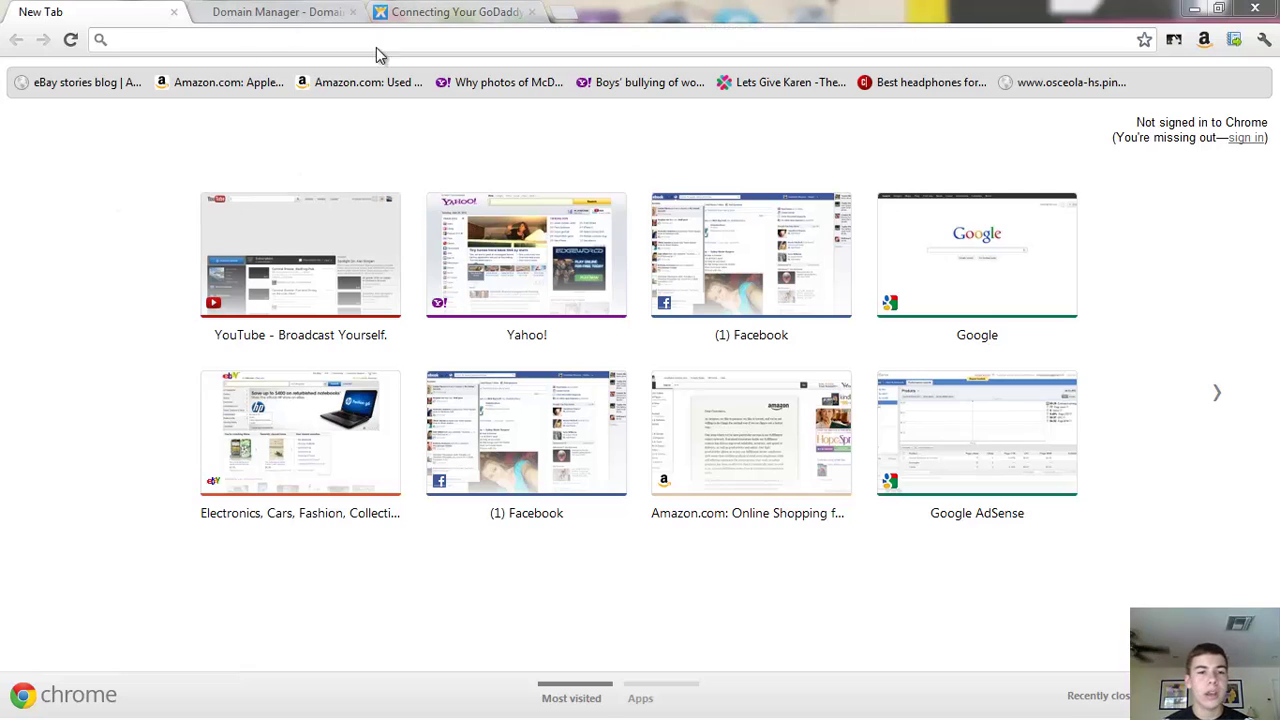
- Go to wix.com and open the Manage Premium page from the Wix account
left_click(341, 33)
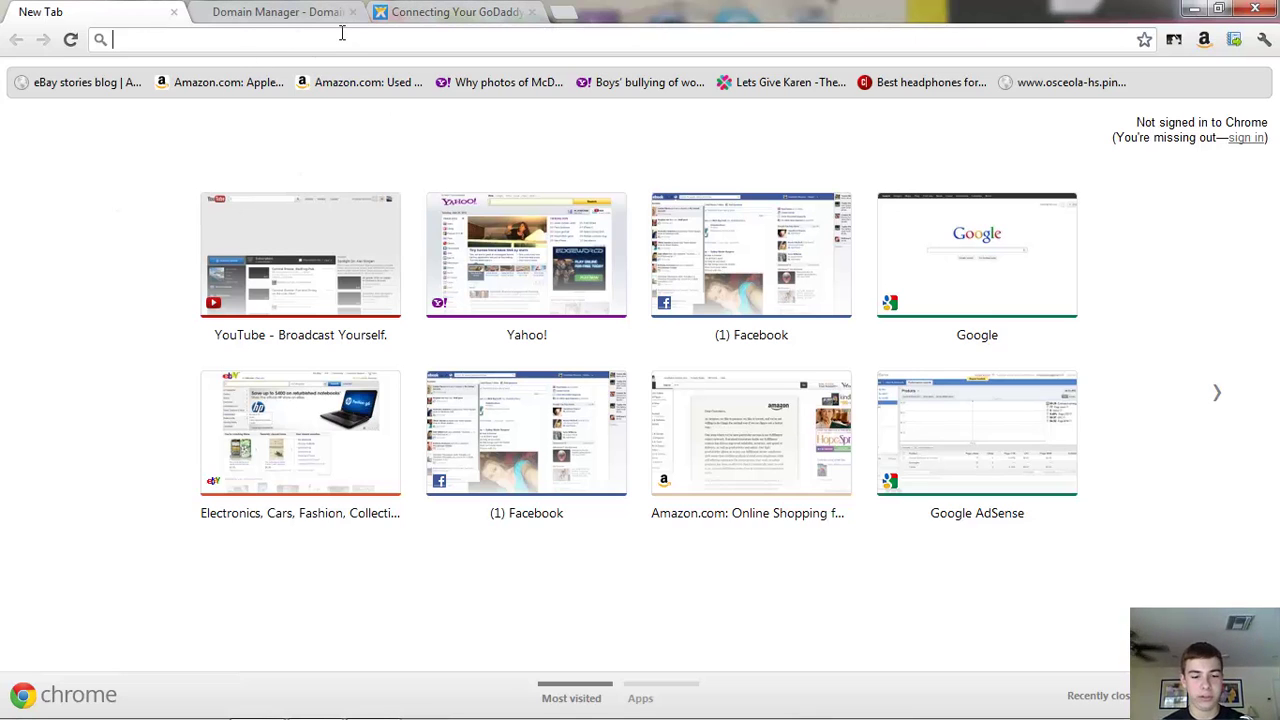
type("w")
key("BackSpace")
type("wix.com")
key("Return")
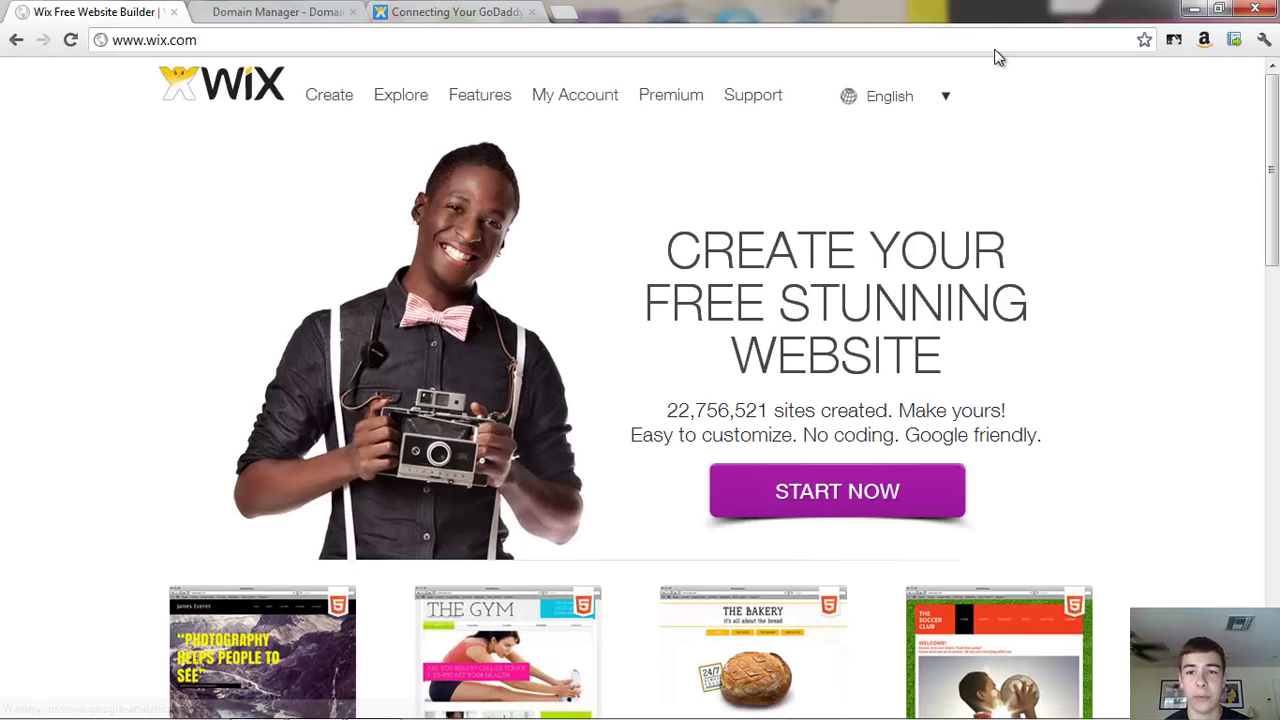
left_click(594, 101)
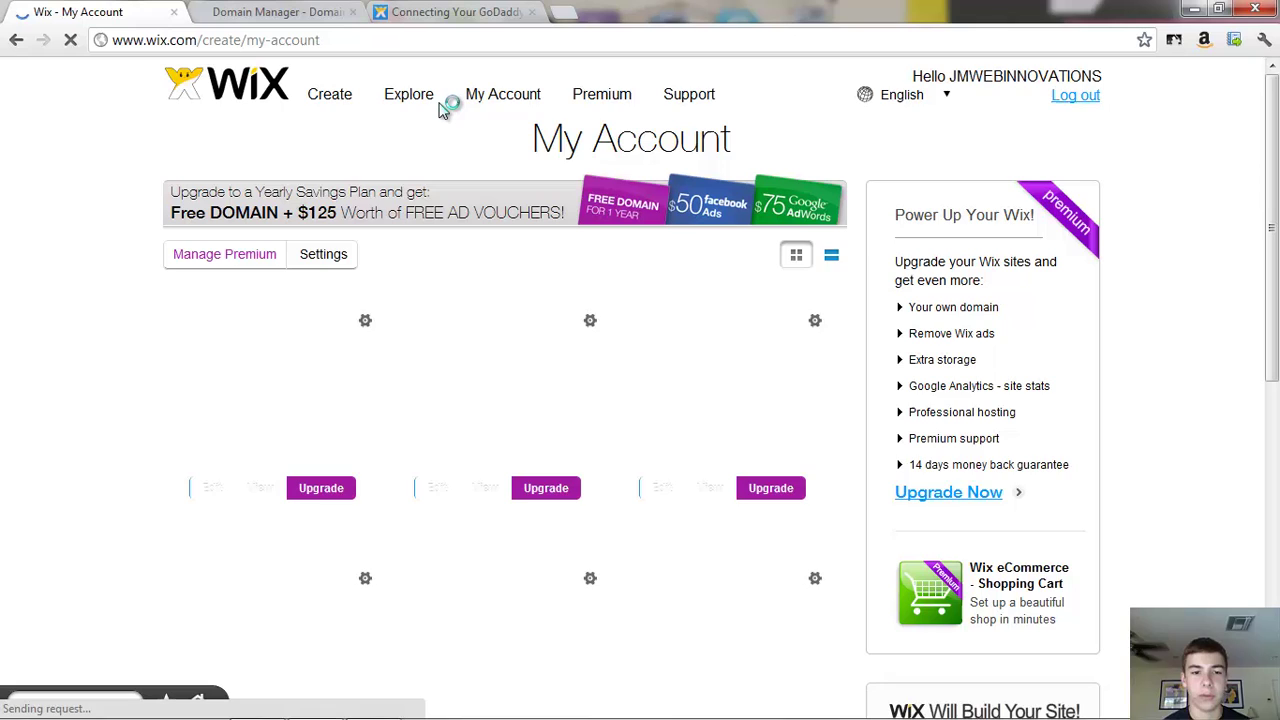
scroll(443, 110, "down", 1)
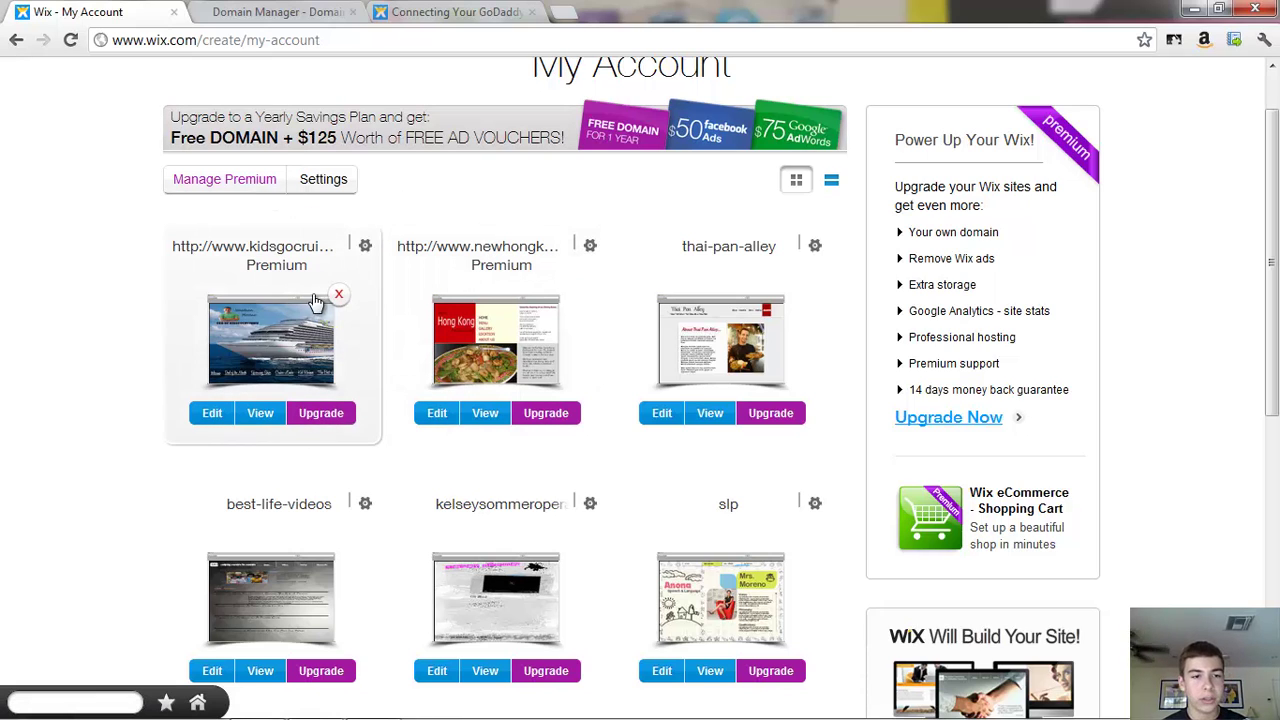
left_click(256, 180)
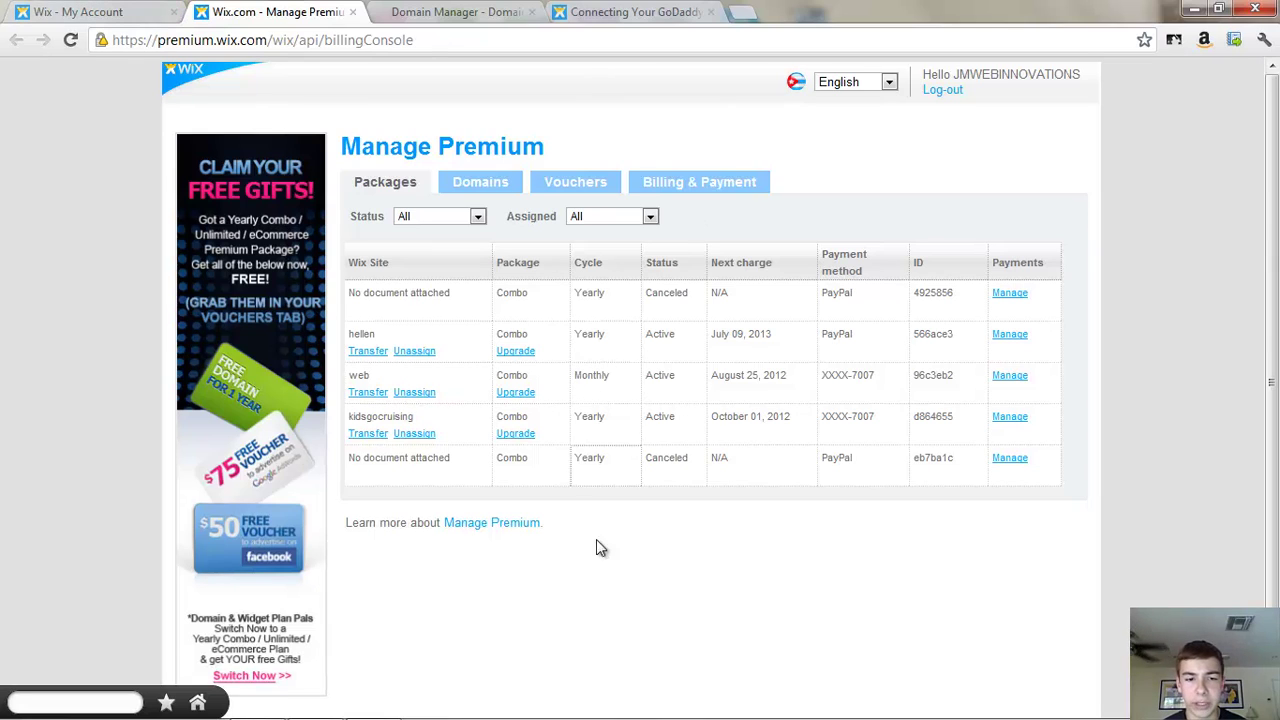
- Review the Wix guide on connecting a GoDaddy domain alongside GoDaddy's domain details page for kidsgocruising.com
left_click(662, 11)
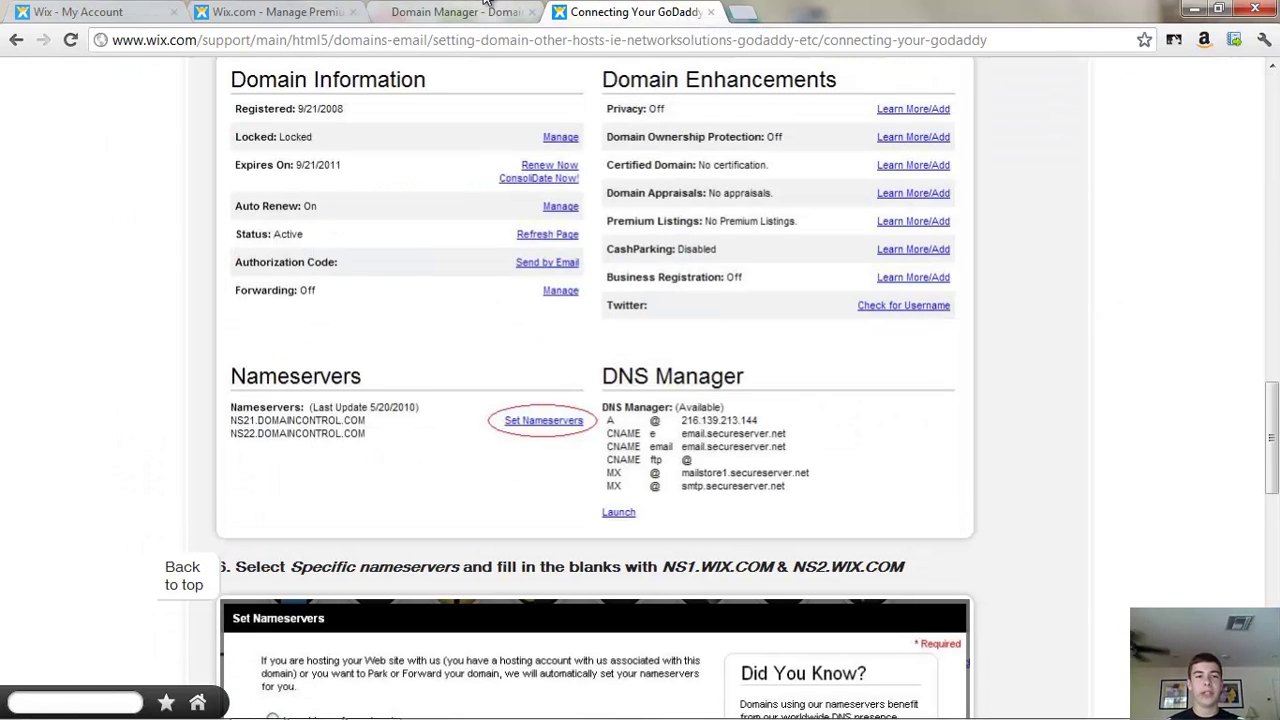
left_click(488, 11)
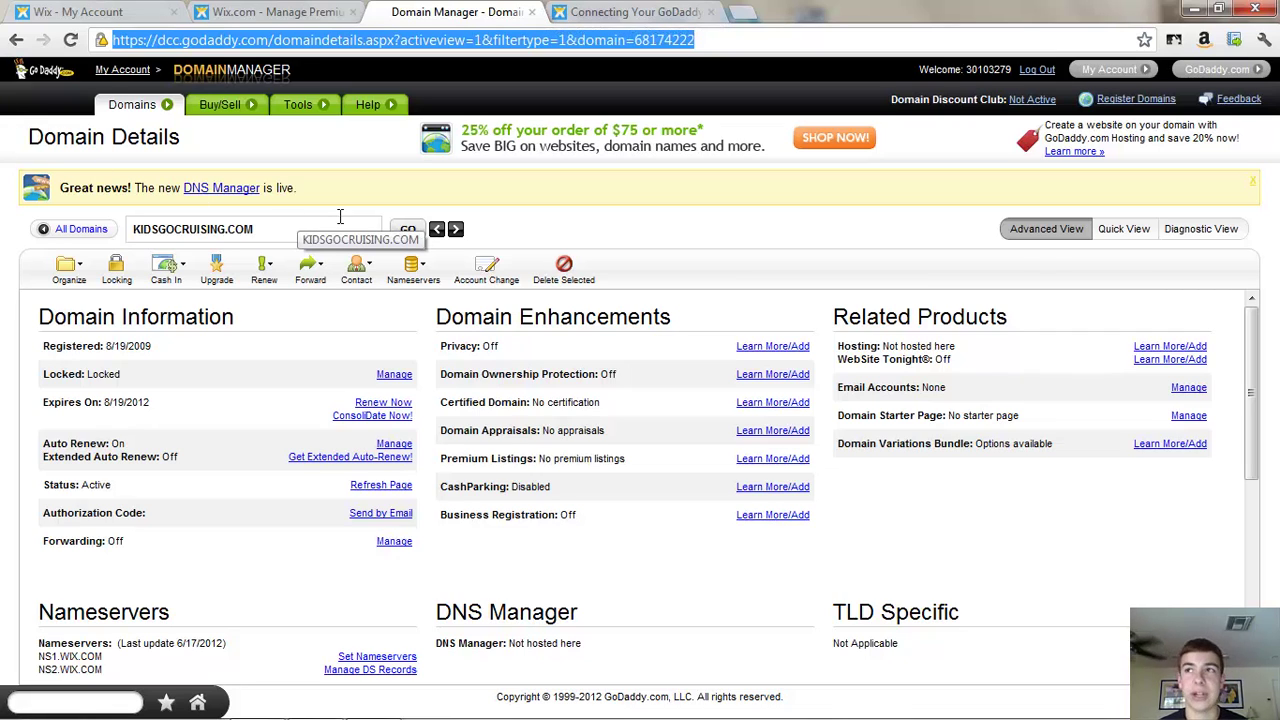
left_click(686, 12)
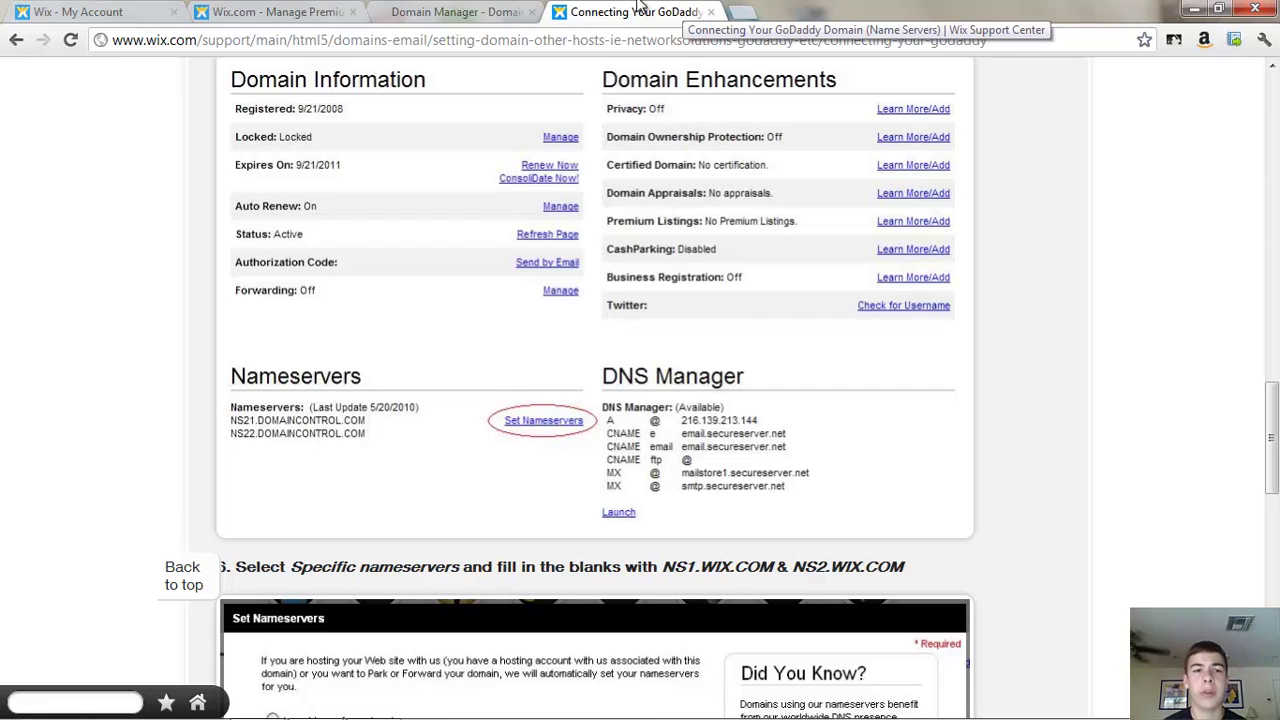
- Submit NS1.WIX.COM and NS2.WIX.COM as the specific nameservers for kidsgocruising.com in GoDaddy, and close the GoDaddy and guide pages
left_click(537, 11)
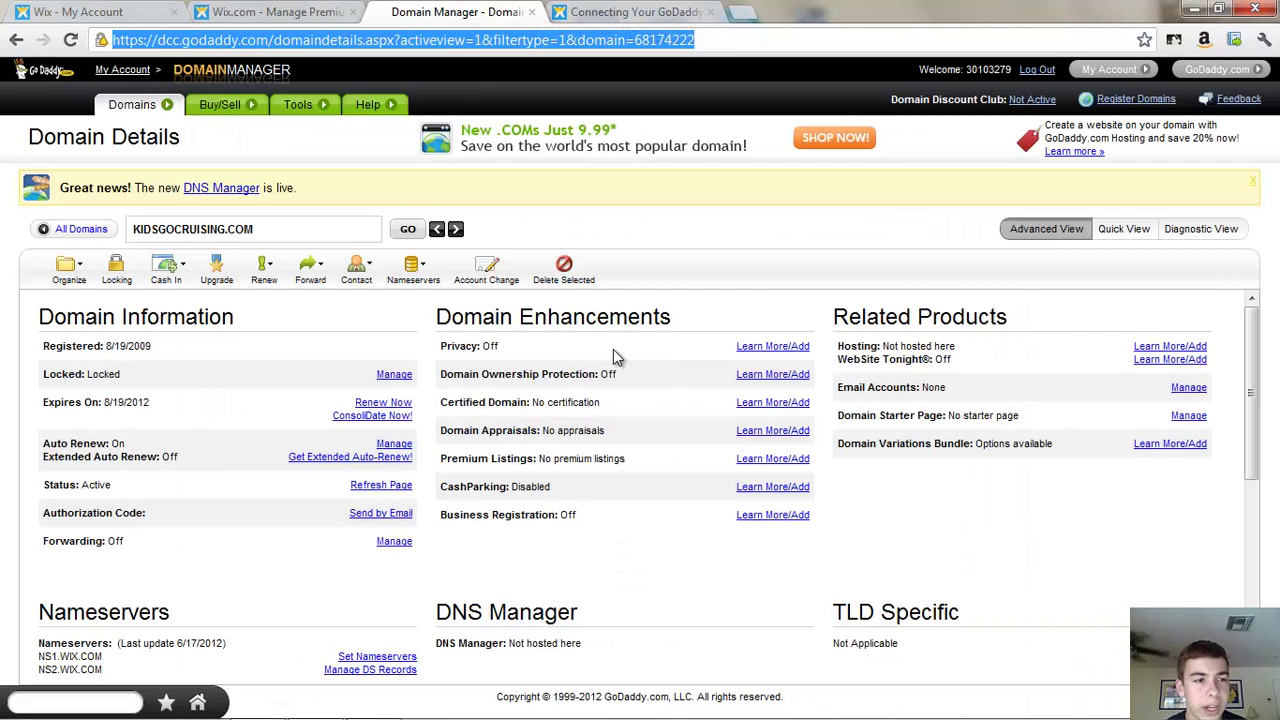
left_click(416, 274)
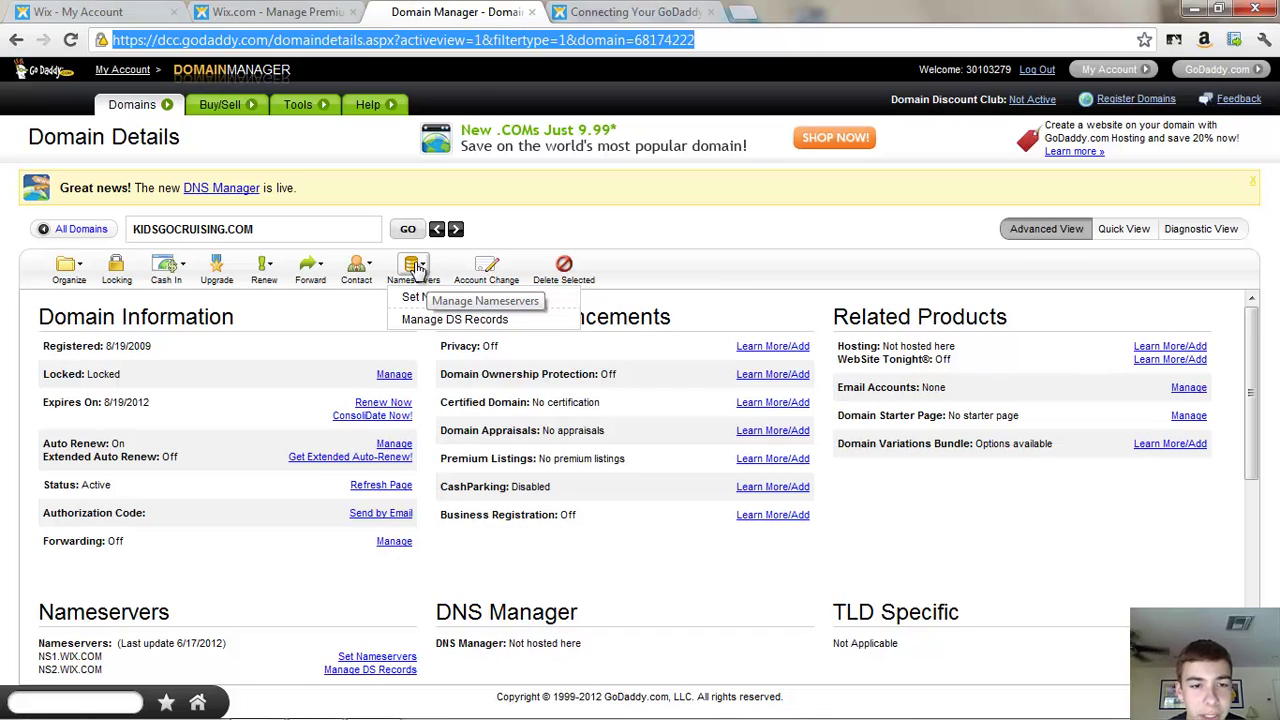
left_click(442, 300)
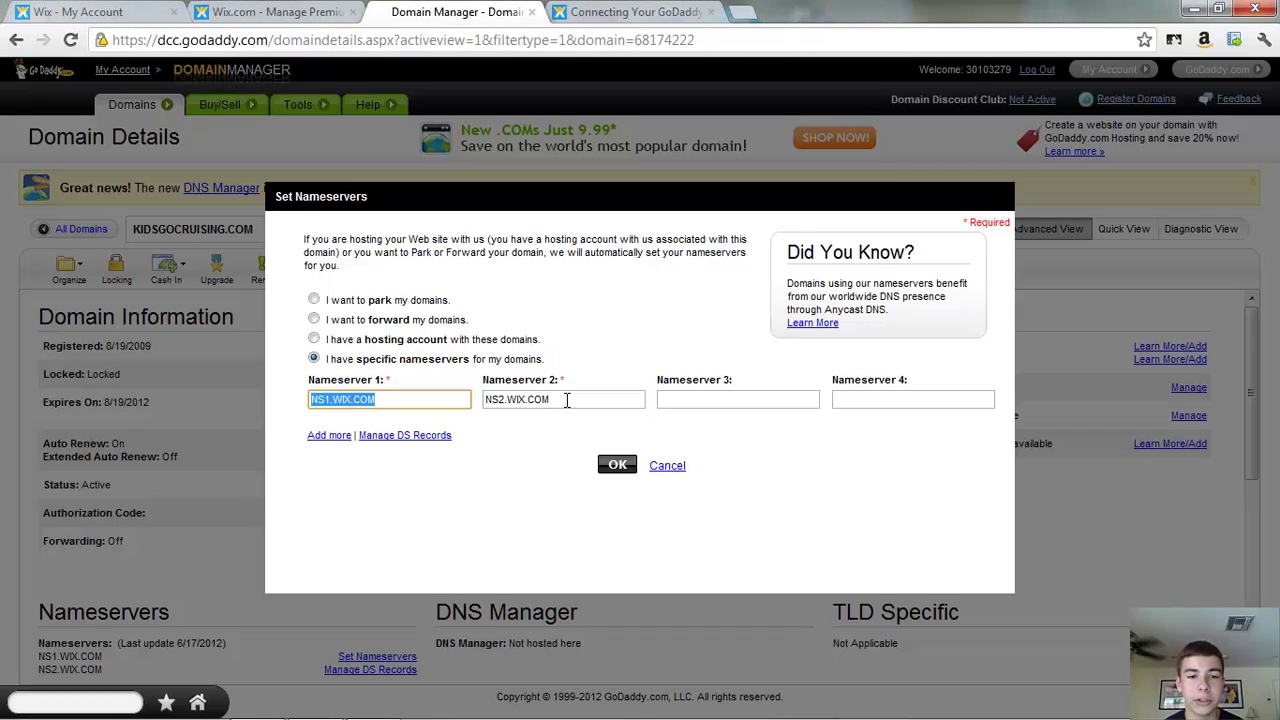
left_click(617, 470)
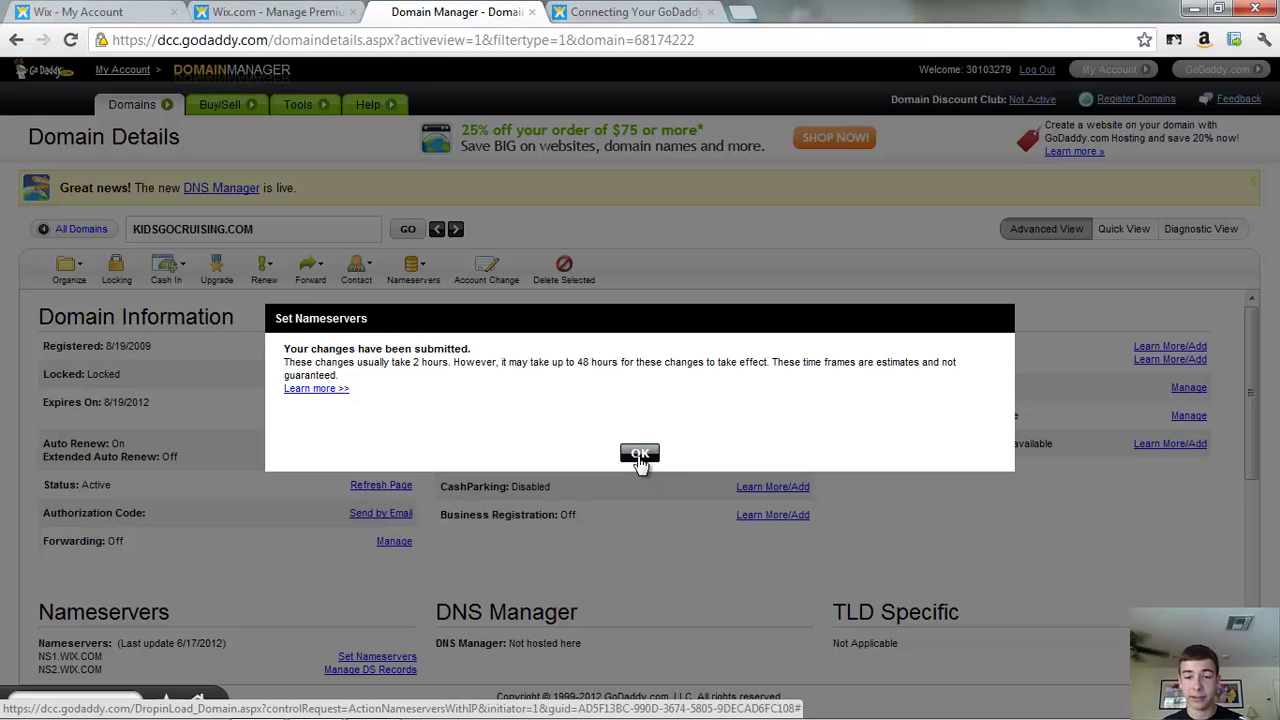
left_click(640, 455)
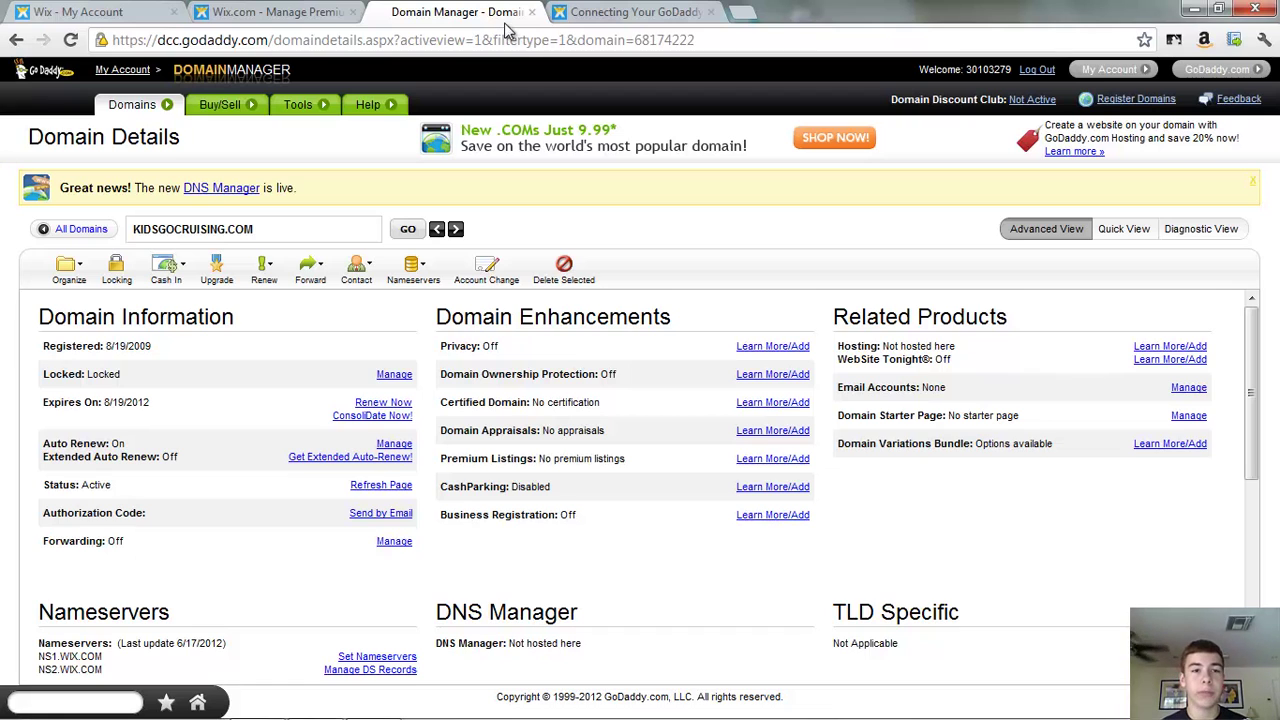
left_click(531, 12)
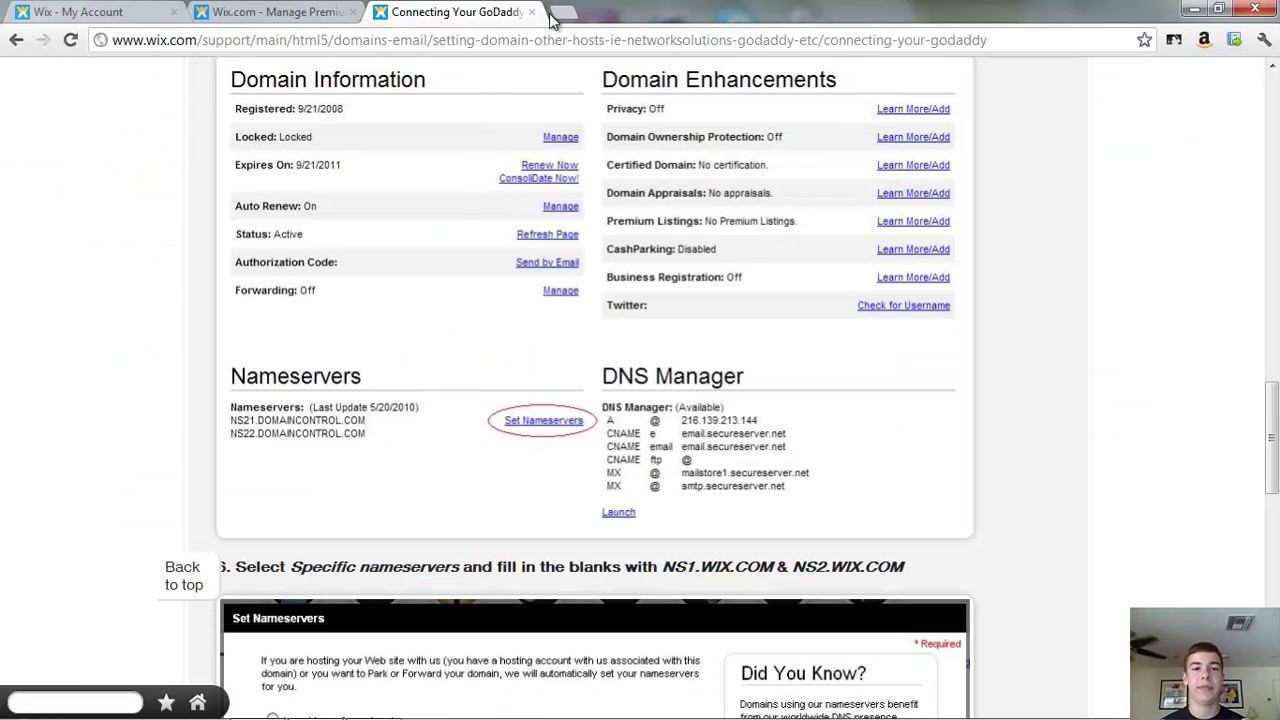
left_click(531, 12)
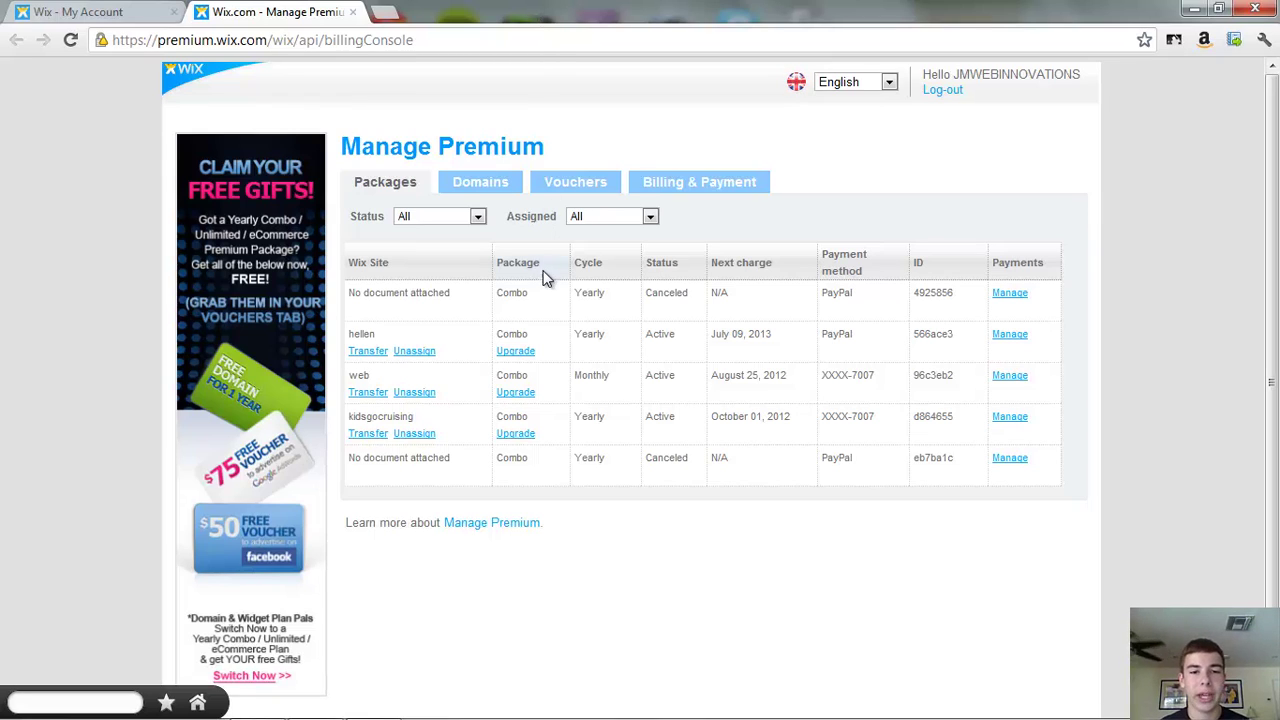
- Check the domain summary of kidsgocruising.com in Wix's premium domain list, and return to the list
left_click(483, 190)
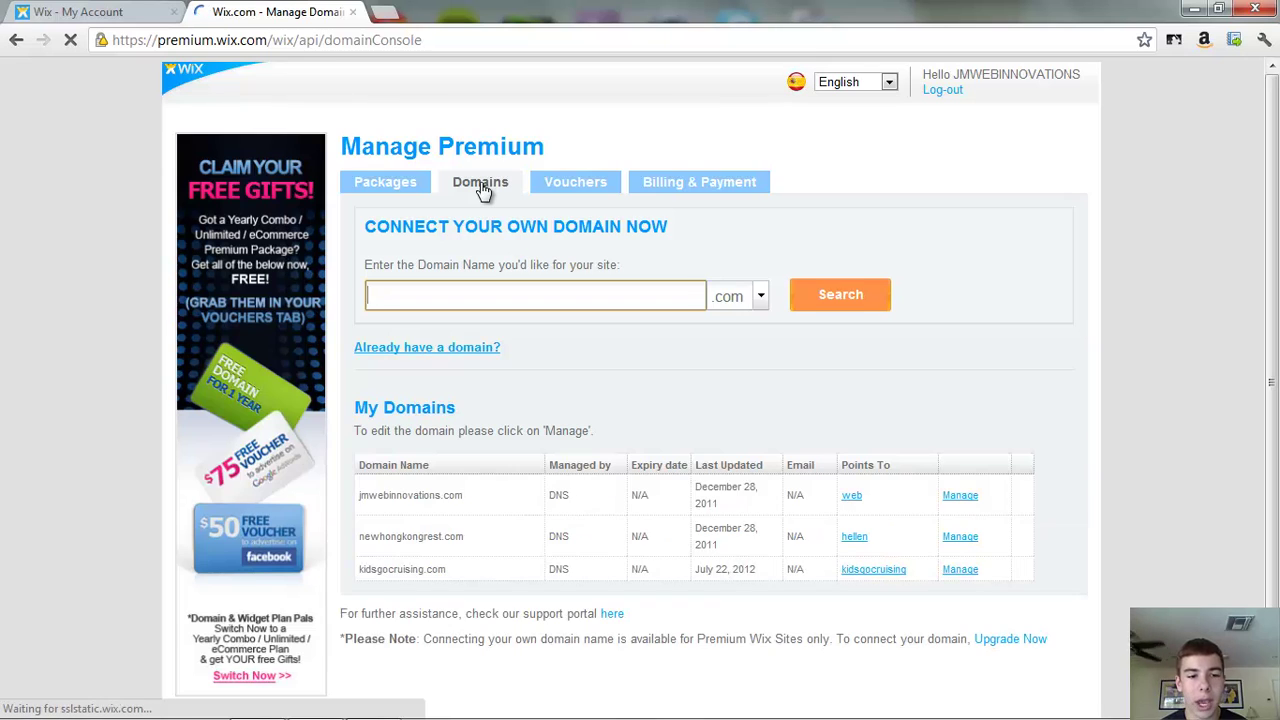
left_click(958, 577)
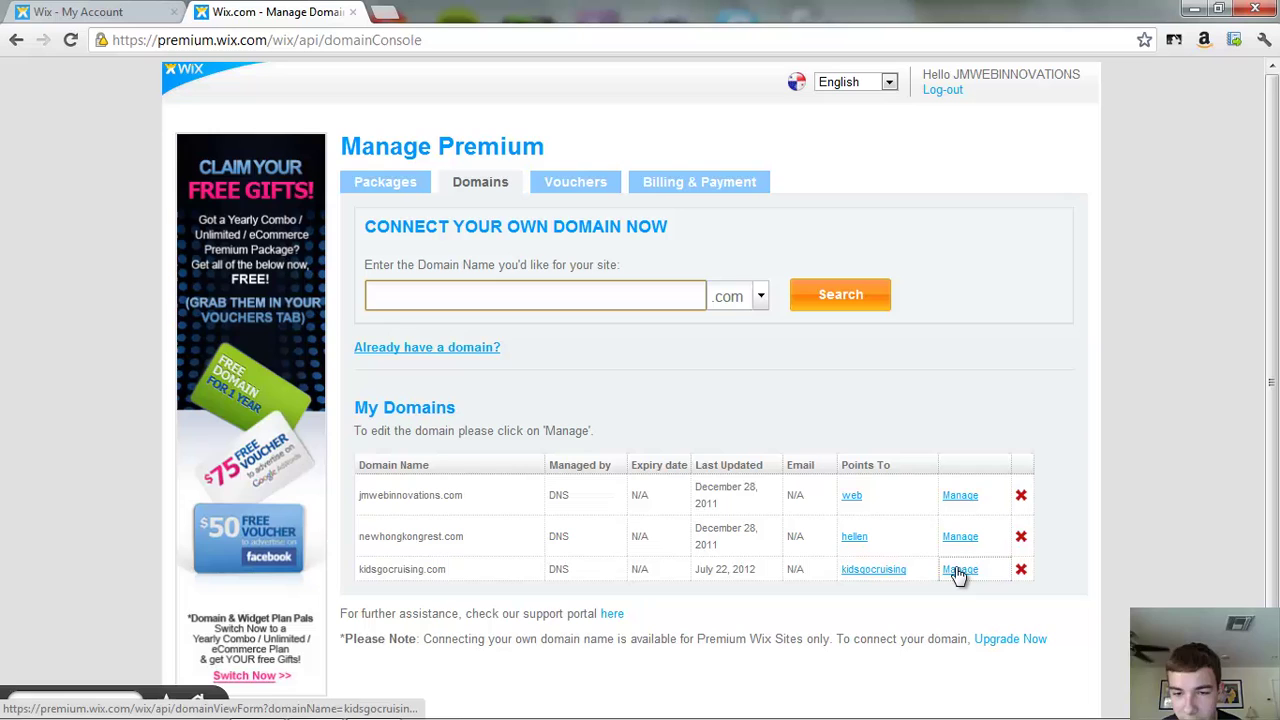
left_click(958, 574)
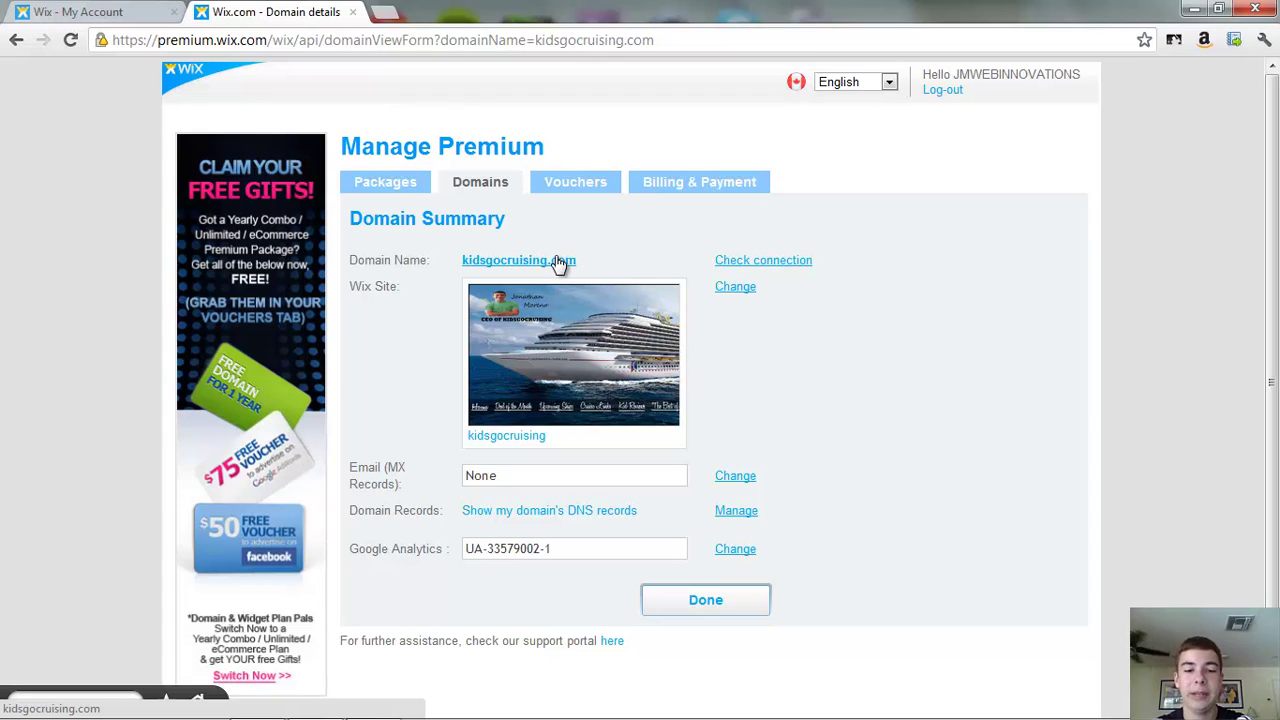
left_click(730, 602)
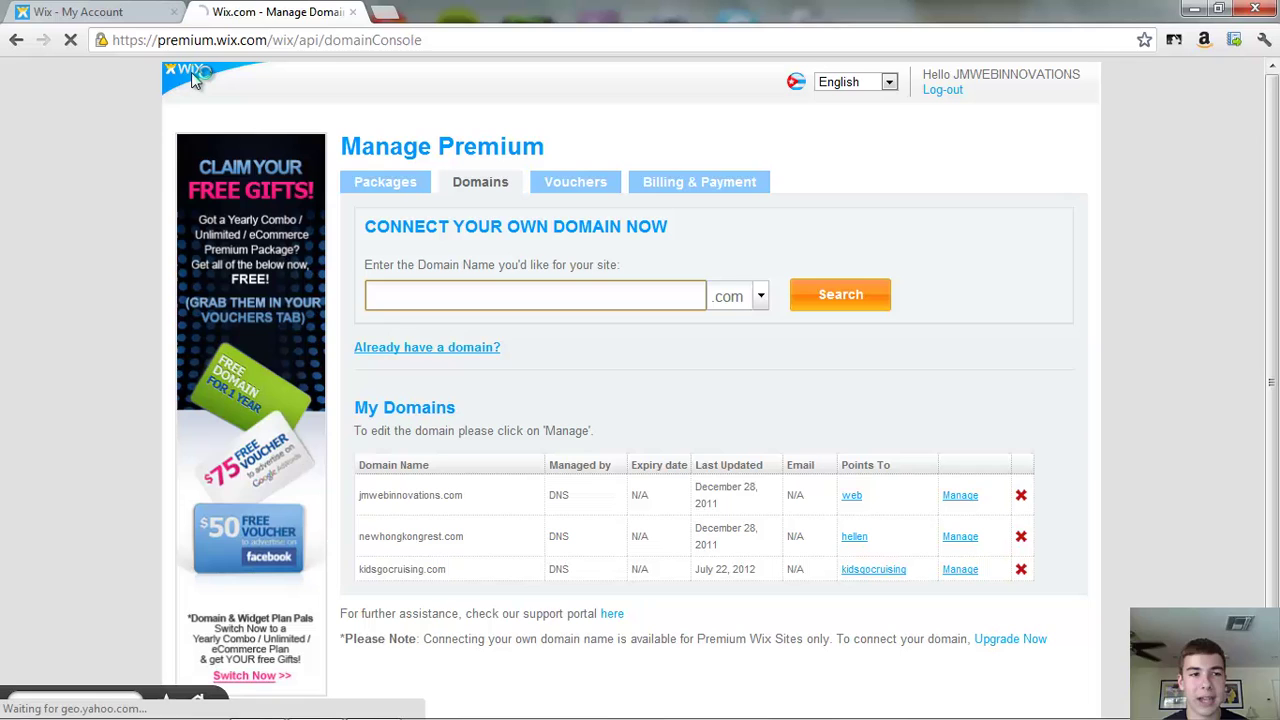
- Go to wix.com, open the kidsgocruising site in the editor and publish it to kidsgocruising.com
left_click(185, 42)
type("wix.com")
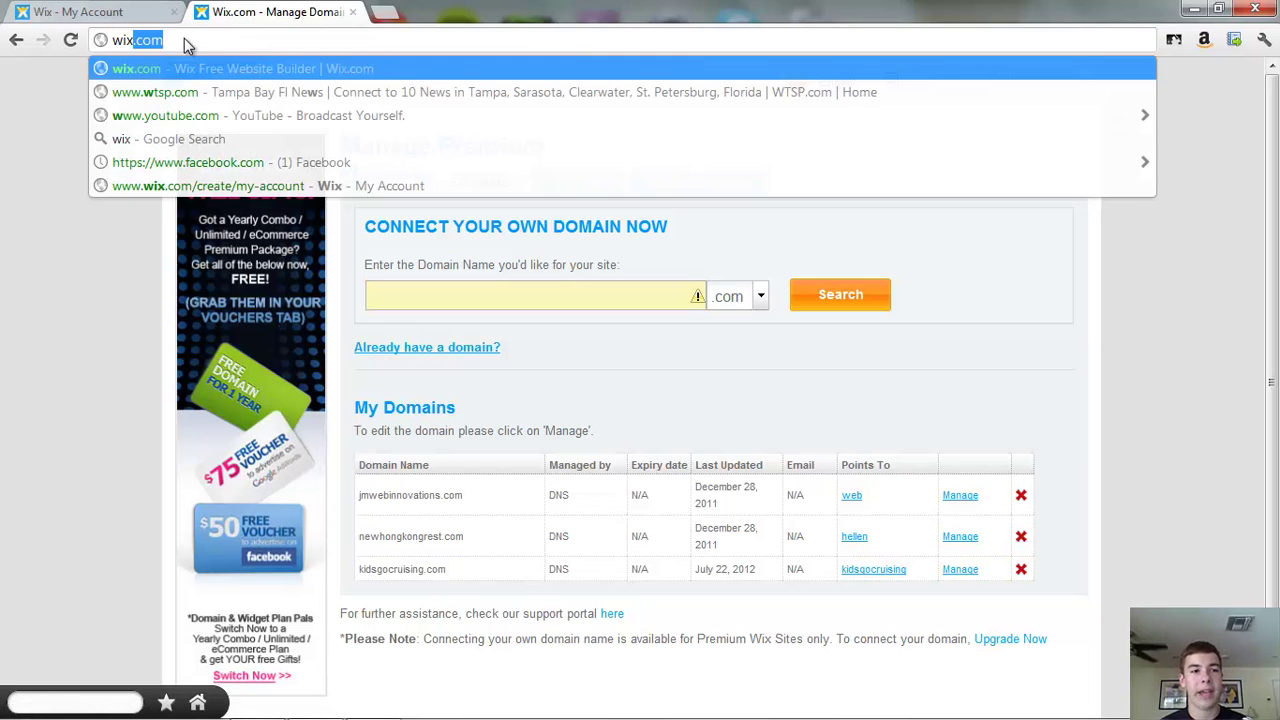
key("Return")
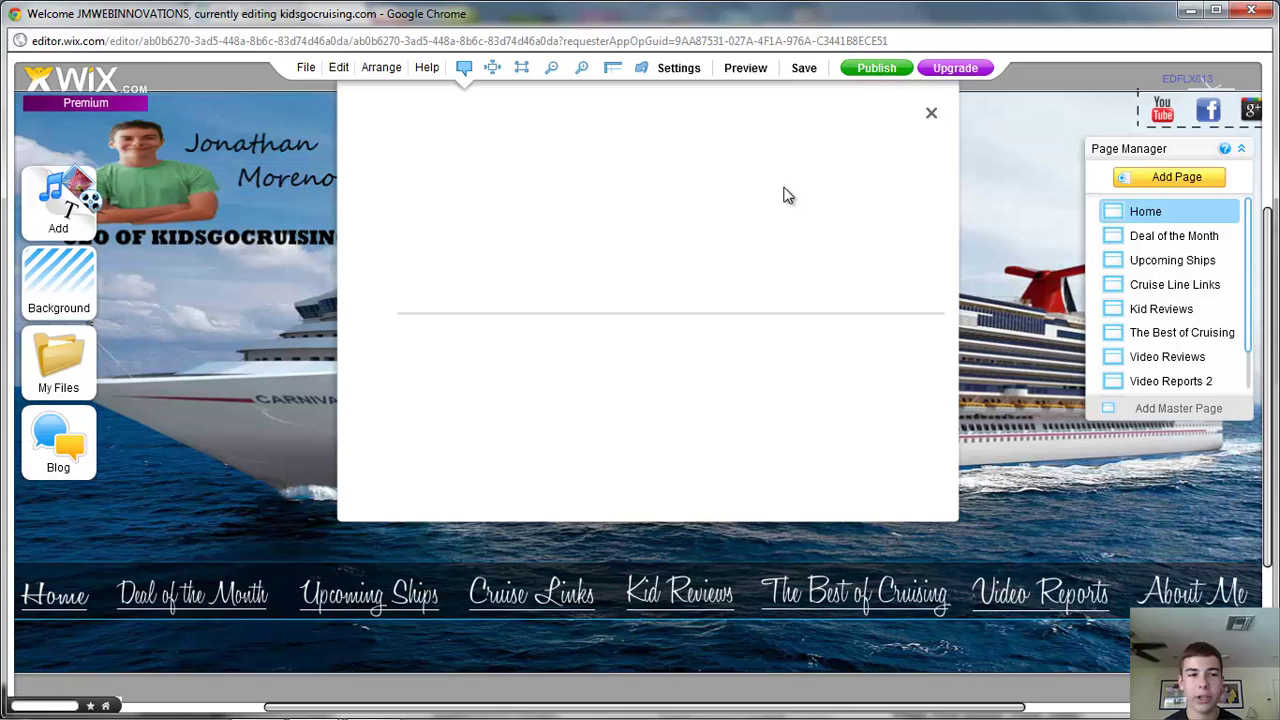
left_click(930, 113)
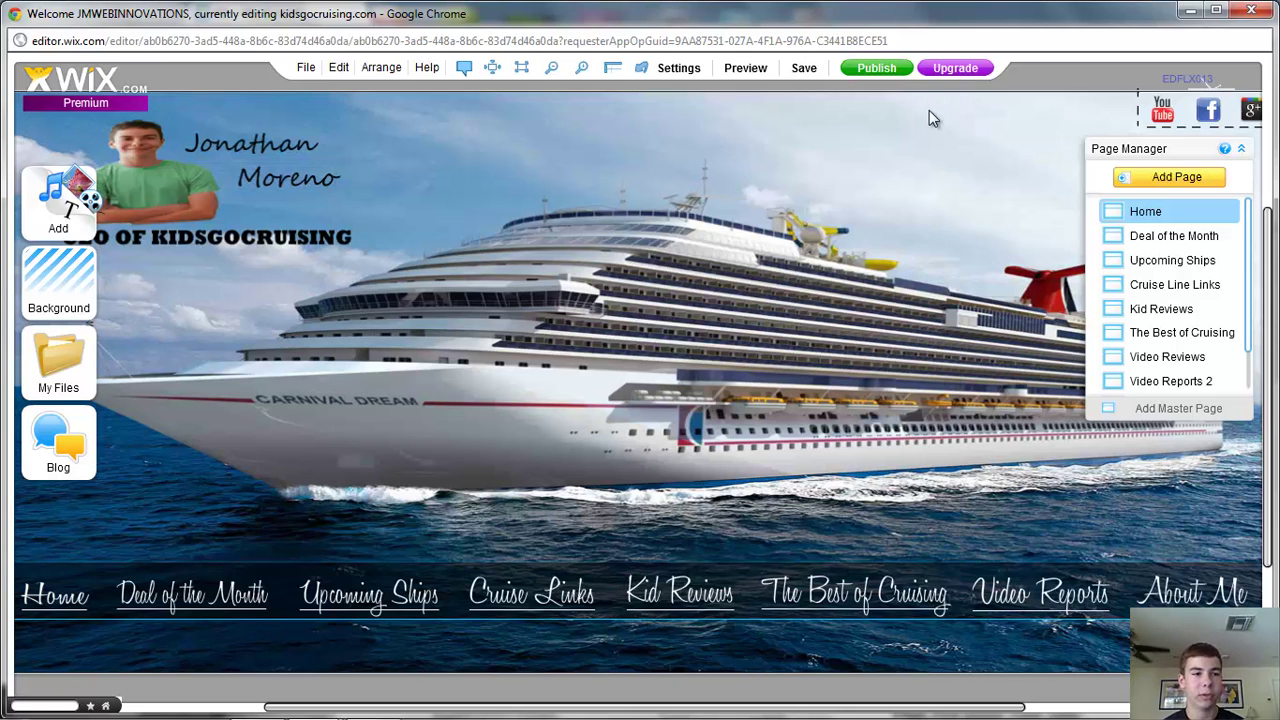
left_click(895, 73)
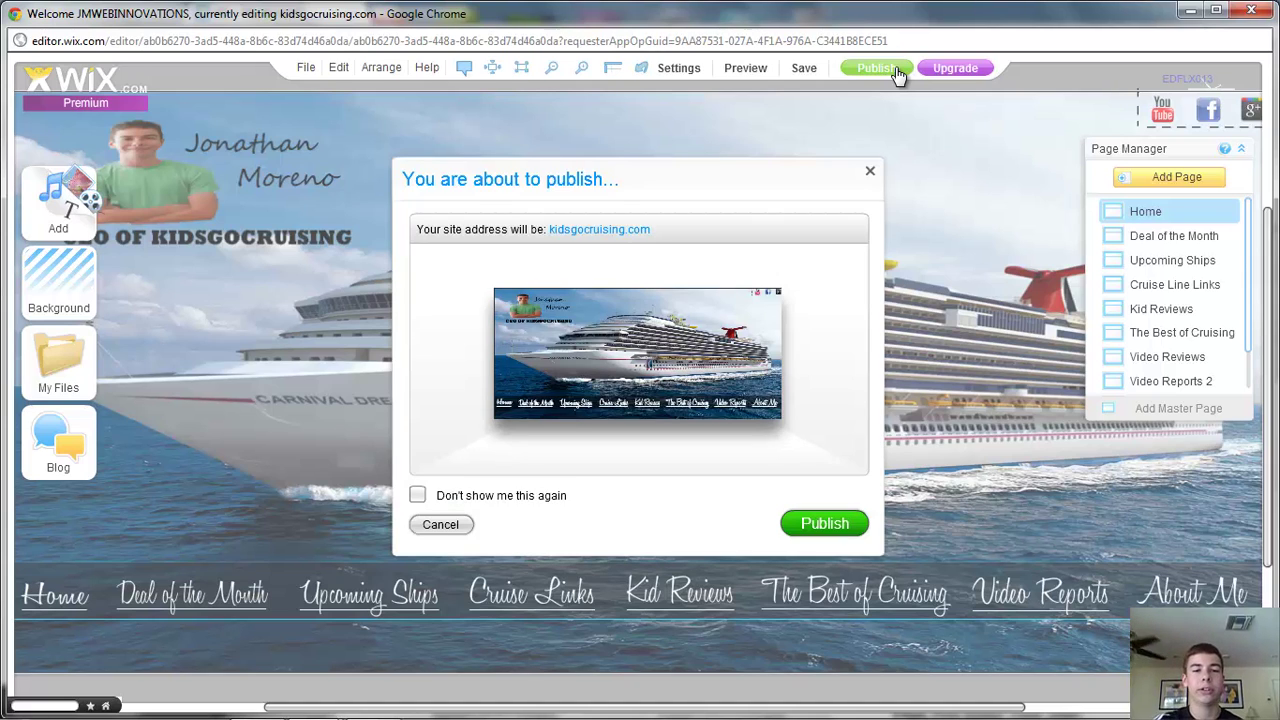
left_click(820, 523)
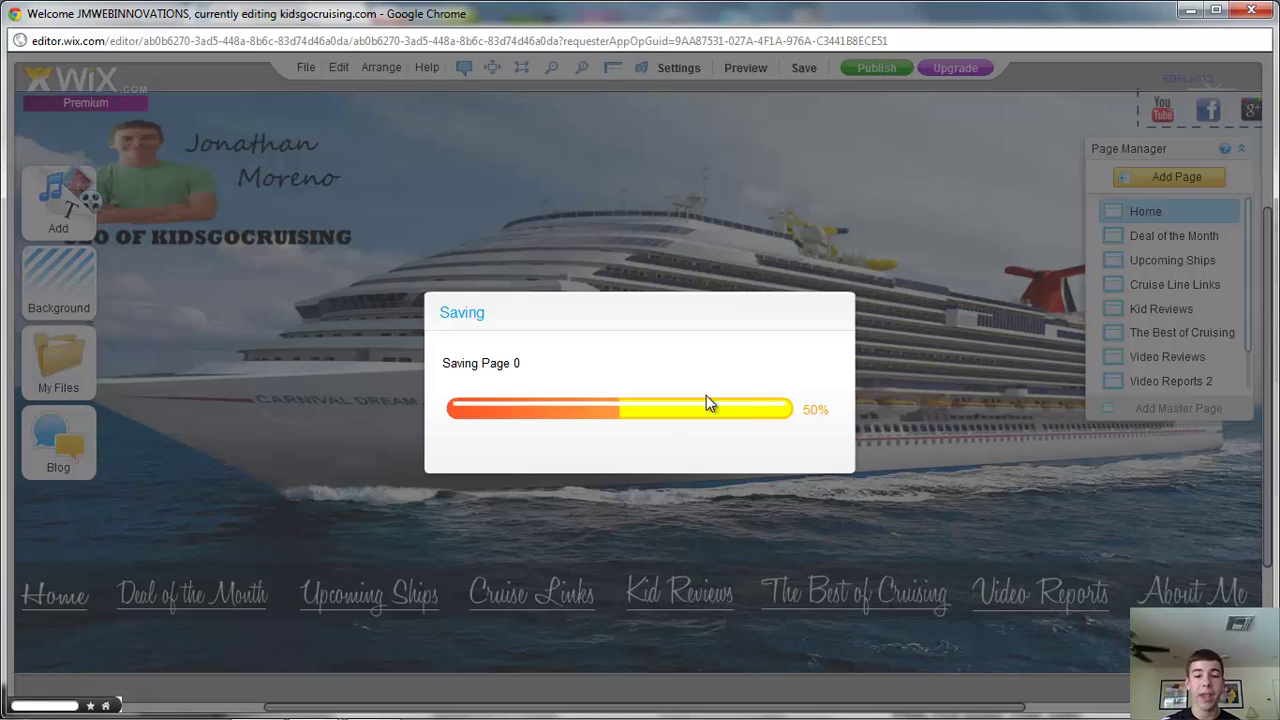
left_click(373, 710)
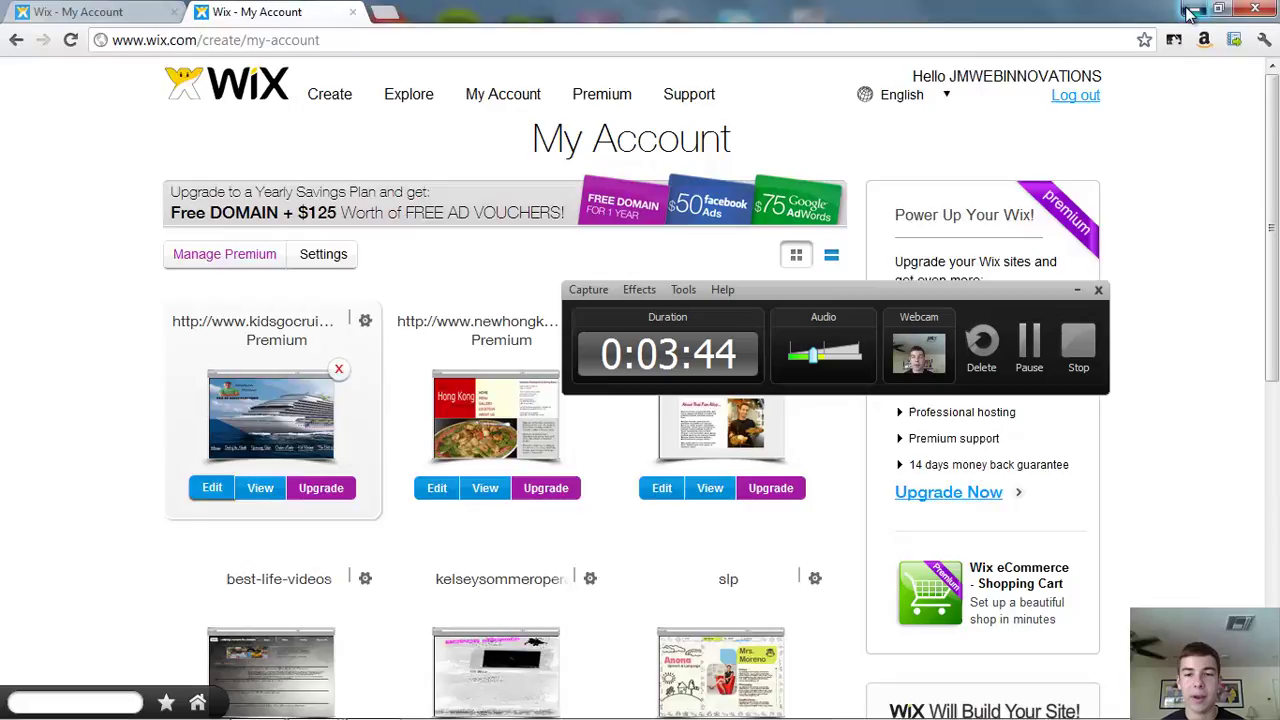
left_click(1189, 11)
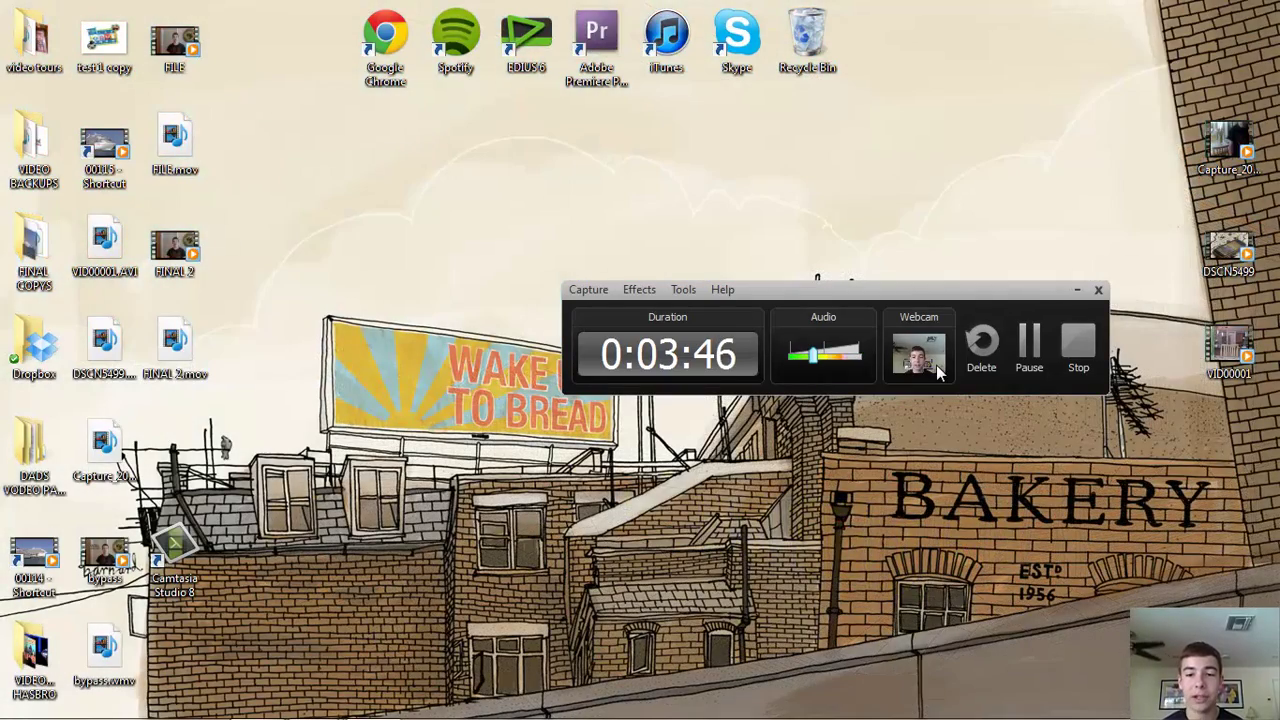